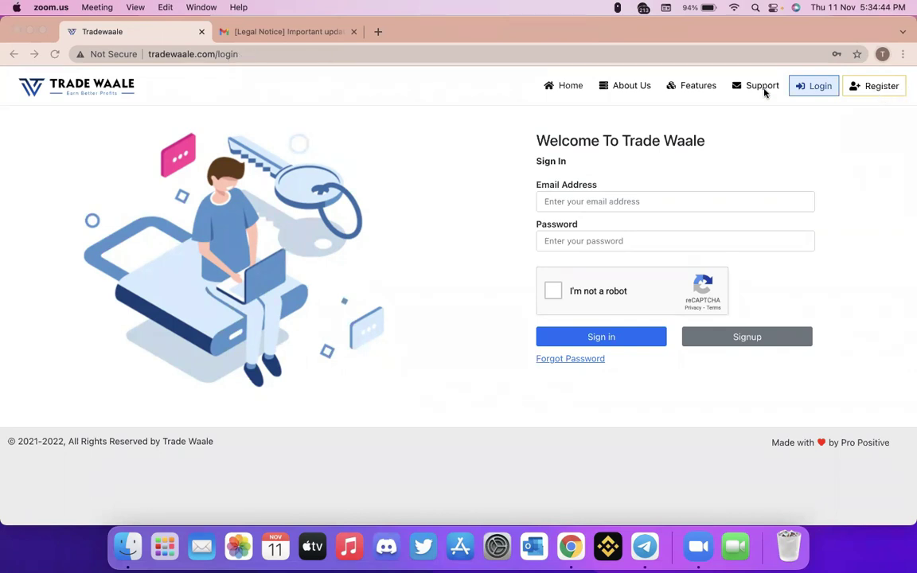
- Open the Trade Waale registration form and enter the user's first name, last name and e-mail address
{"action": "left_click", "coordinate": [876, 92]}
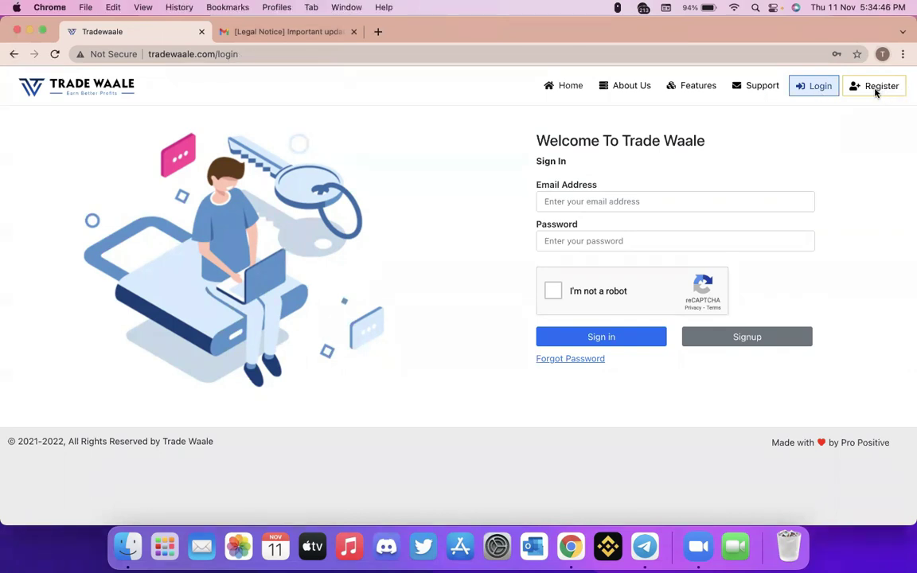
{"action": "left_click", "coordinate": [878, 90]}
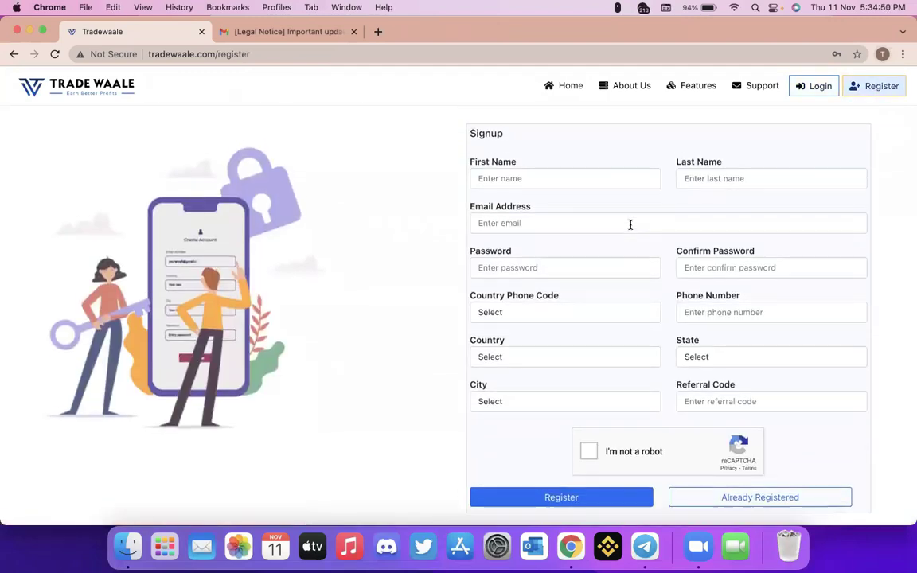
{"action": "left_click", "coordinate": [547, 182]}
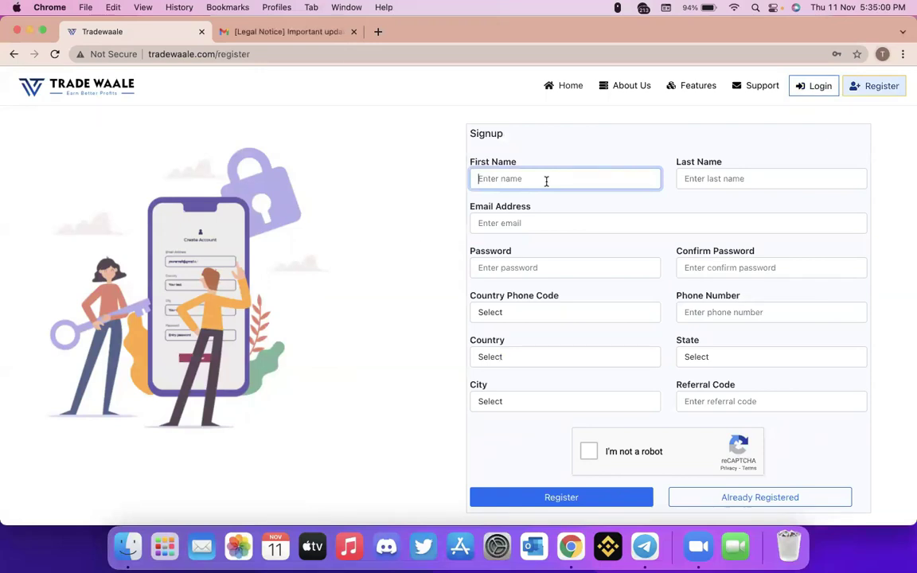
{"action": "key", "text": "Tab"}
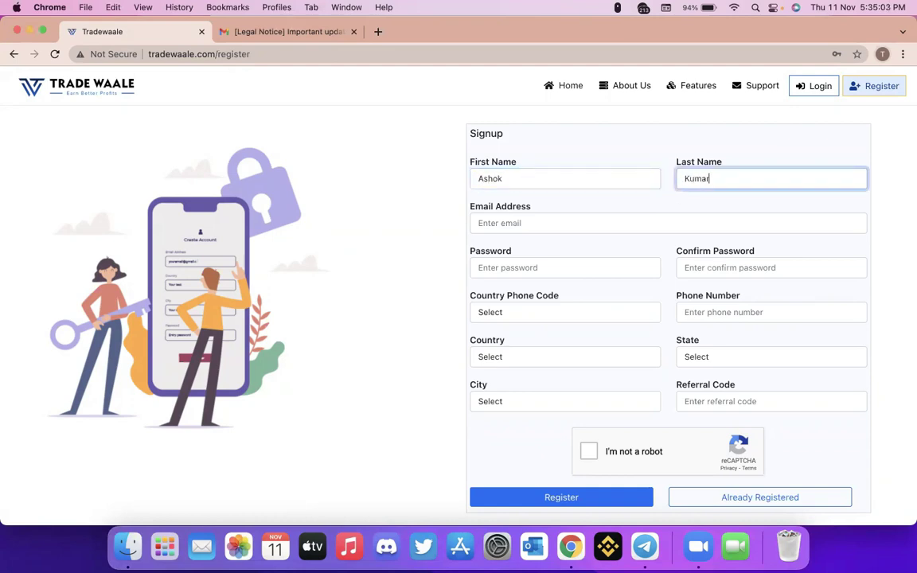
{"action": "key", "text": "Tab"}
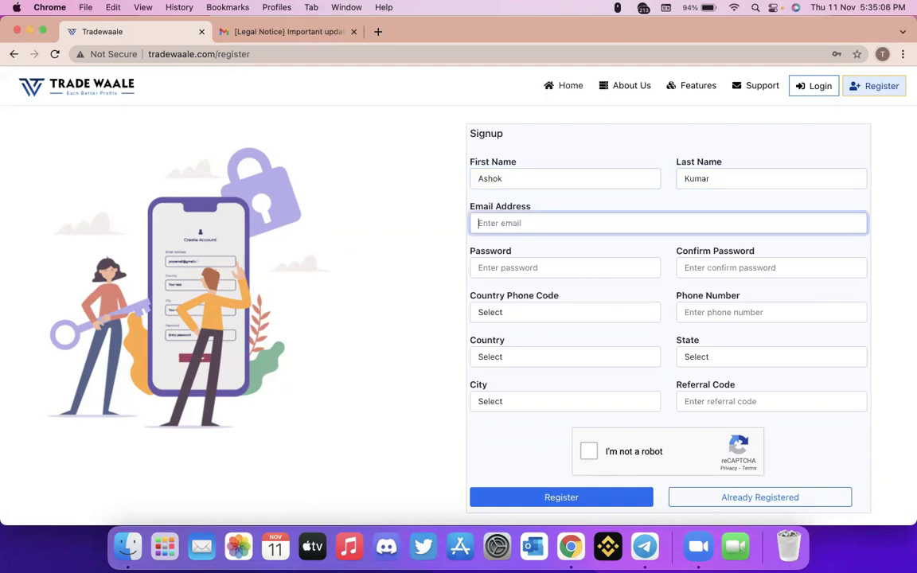
- Enter the account password and confirm it in the second password field
{"action": "left_click", "coordinate": [624, 267]}
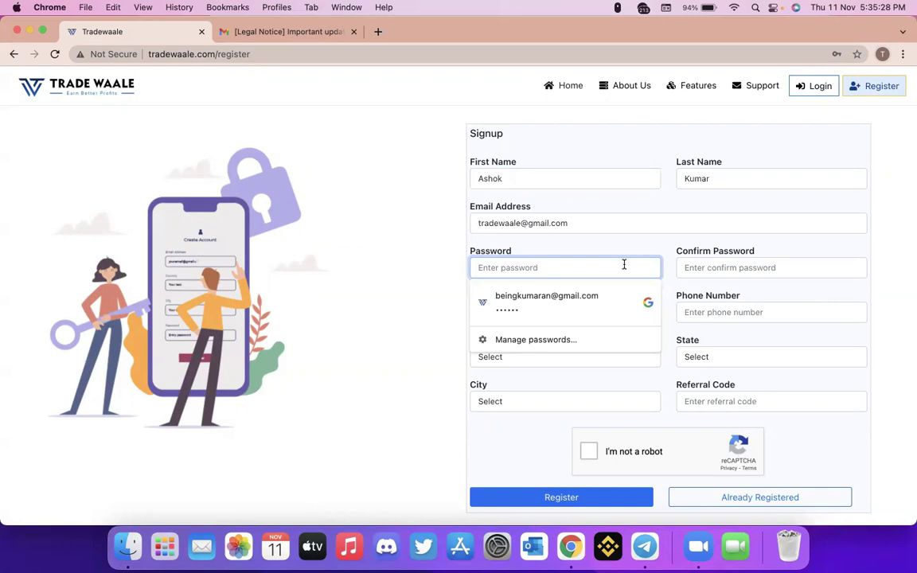
{"action": "type", "text": "••••••"}
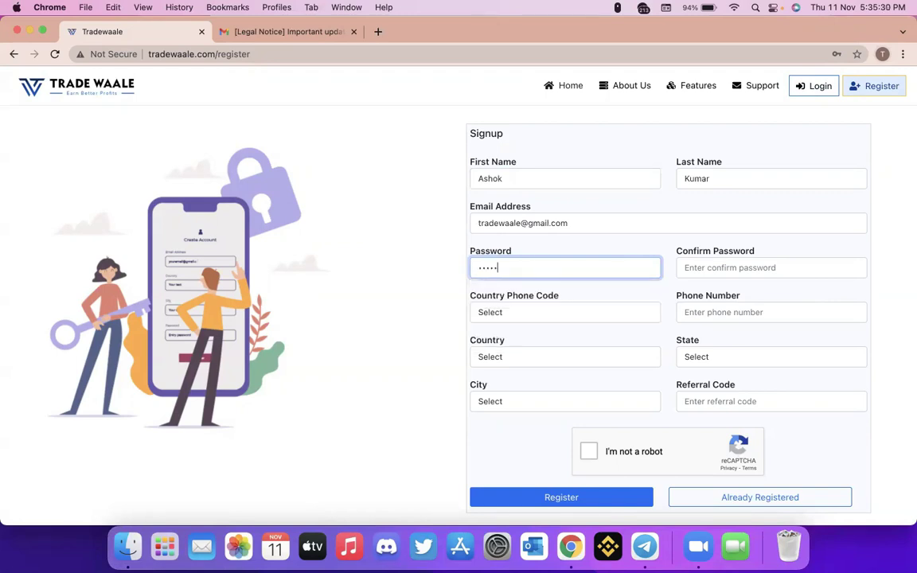
{"action": "key", "text": "Tab"}
{"action": "type", "text": "••••••"}
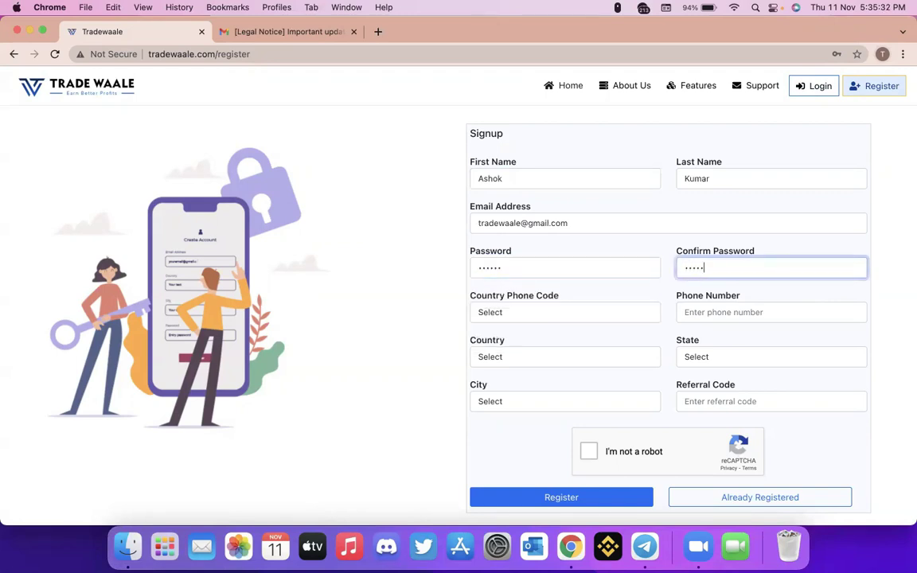
{"action": "key", "text": "Tab"}
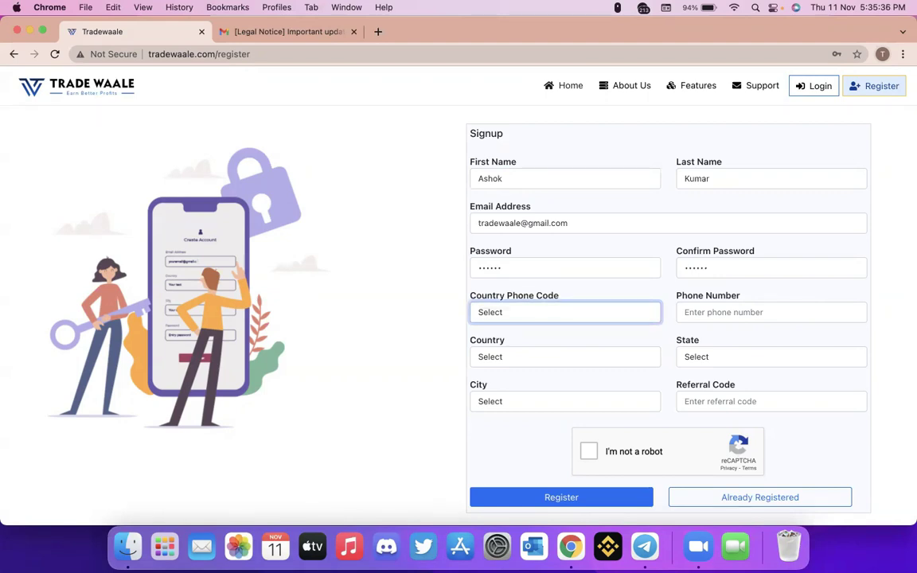
- Set phone code India (+91), enter the phone number, and choose country India, state and city
{"action": "type", "text": "india"}
{"action": "key", "text": "Tab"}
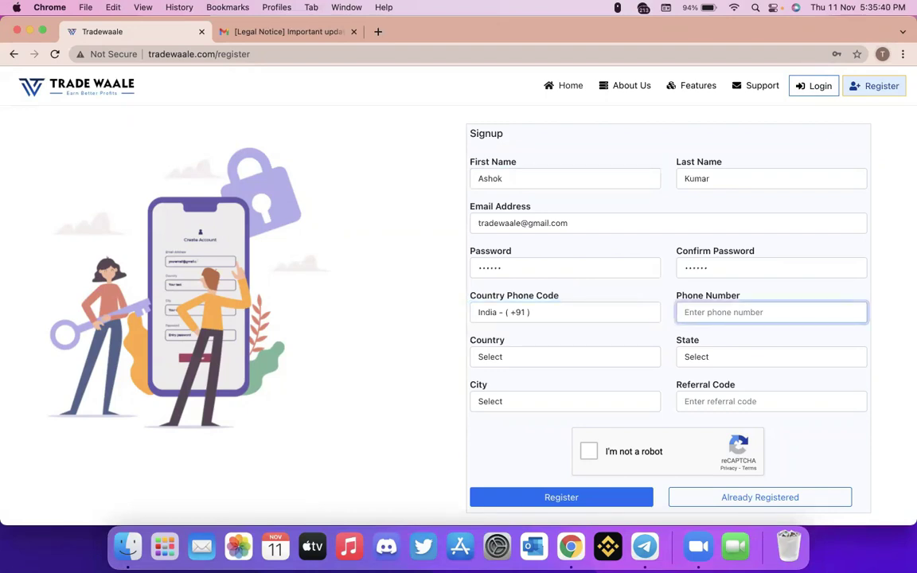
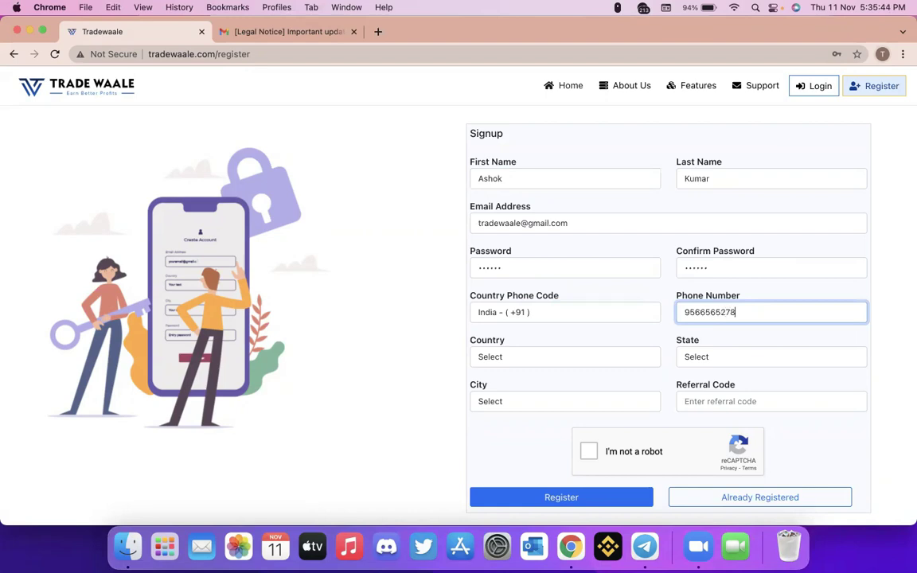
{"action": "key", "text": "Tab"}
{"action": "type", "text": "india"}
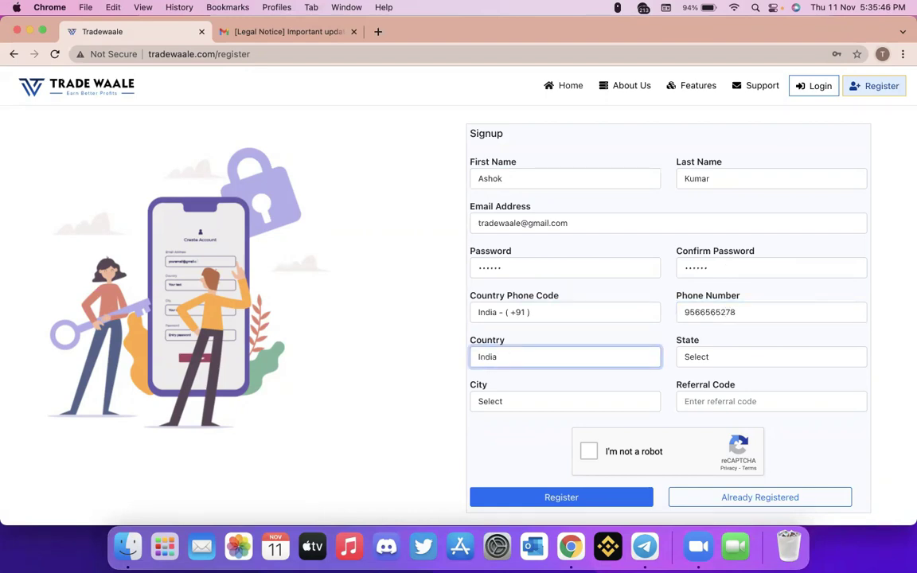
{"action": "key", "text": "Tab"}
{"action": "type", "text": "tamil"}
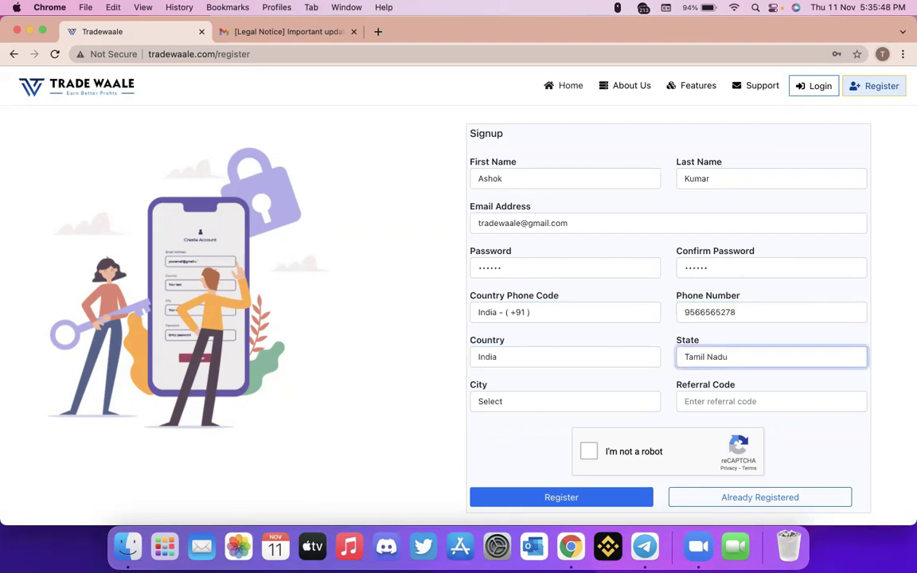
{"action": "key", "text": "Tab"}
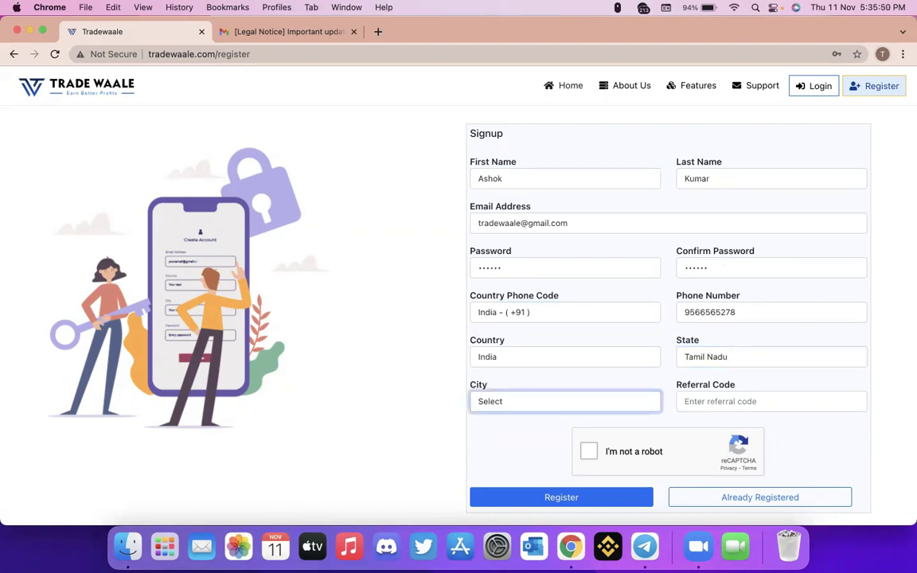
{"action": "type", "text": "chat"}
{"action": "key", "text": "Tab"}
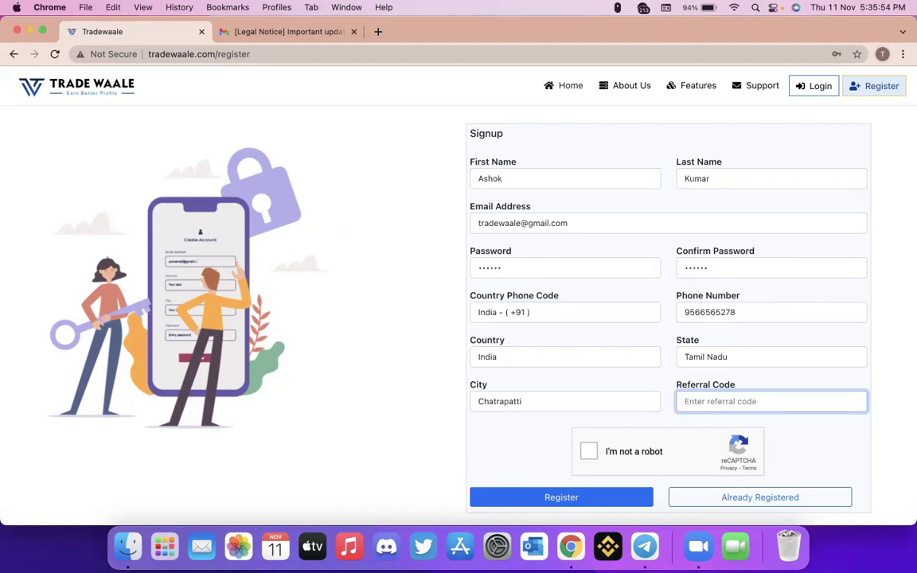
- Pass the reCAPTCHA check and submit the registration to create the account
{"action": "left_click", "coordinate": [589, 452]}
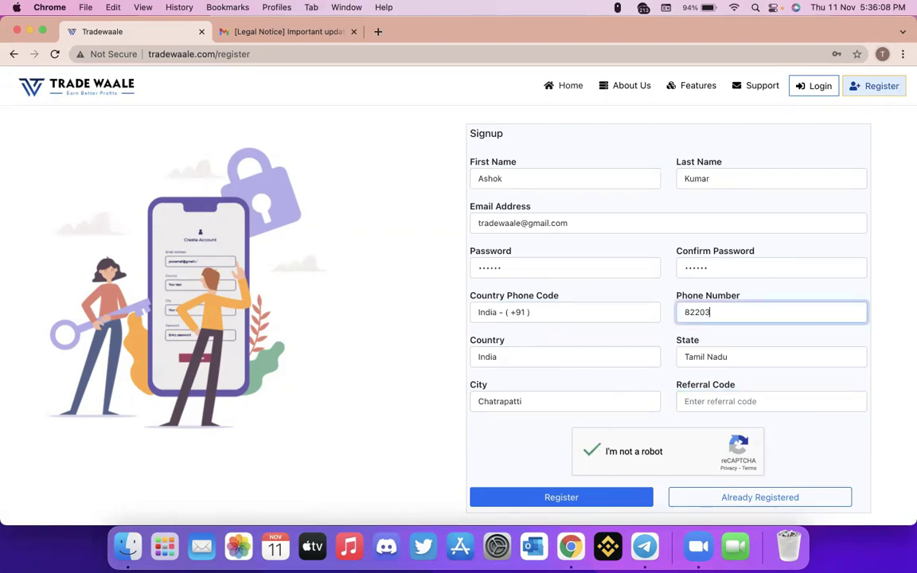
{"action": "type", "text": "10193"}
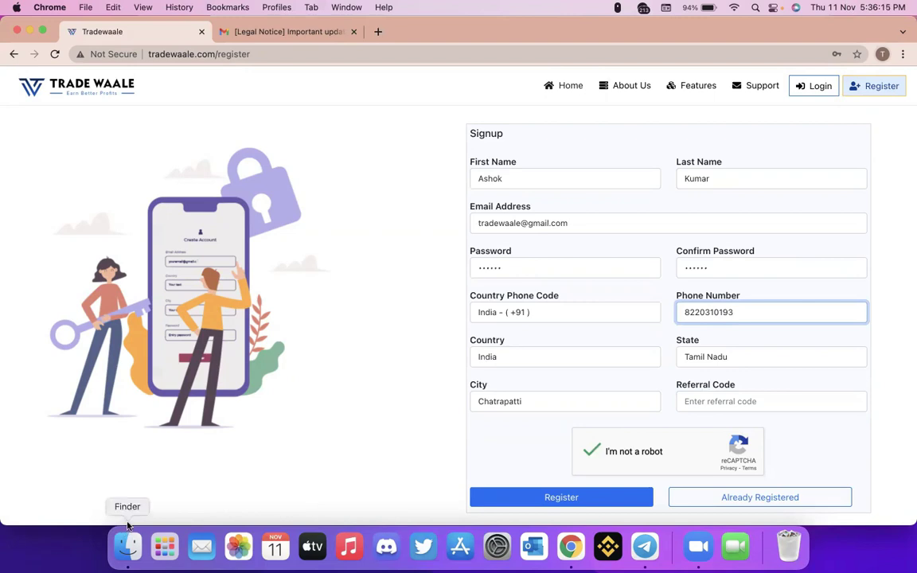
{"action": "left_click", "coordinate": [567, 500]}
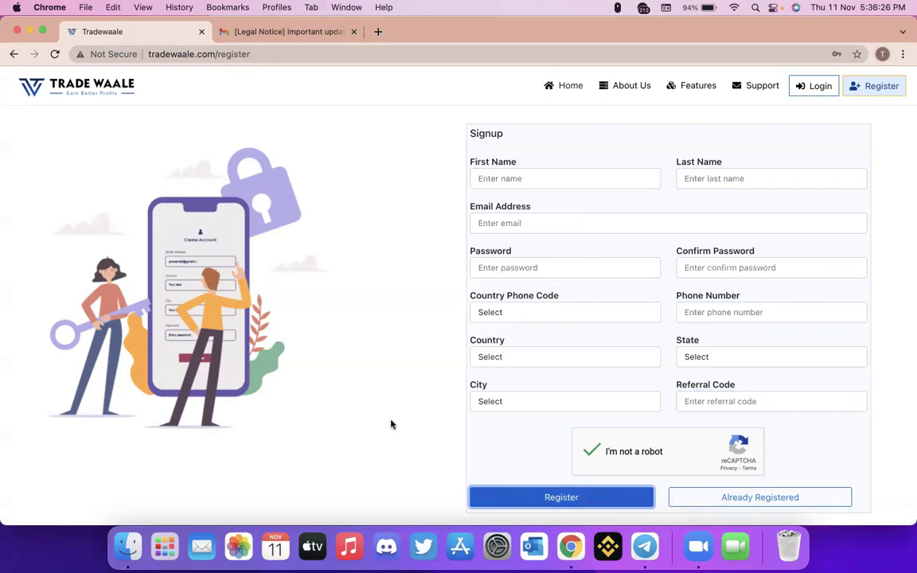
- In the Gmail inbox, open the 'Hi Welcome to Trade Waale' email to activate the account
{"action": "left_click_drag", "start_coordinate": [133, 32], "coordinate": [232, 32]}
{"action": "left_click", "coordinate": [139, 30]}
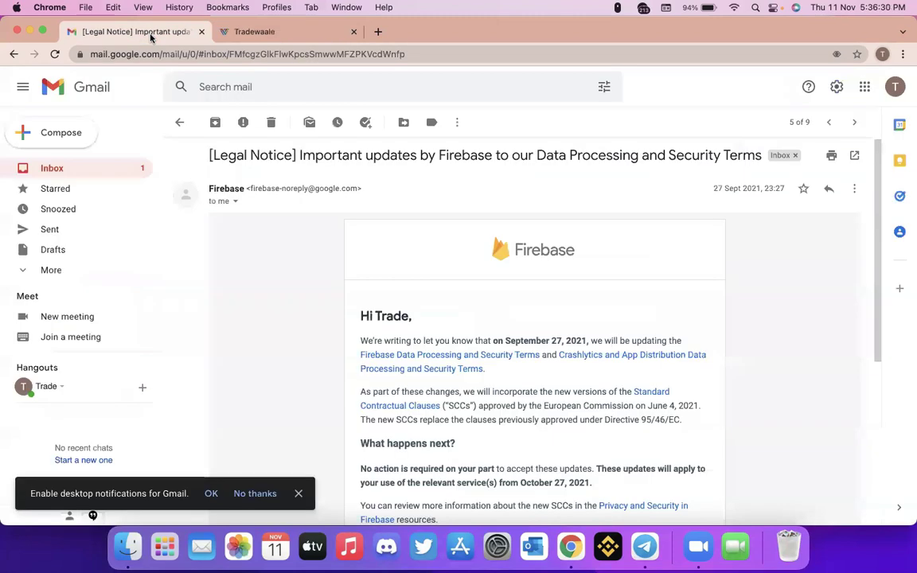
{"action": "left_click", "coordinate": [177, 121]}
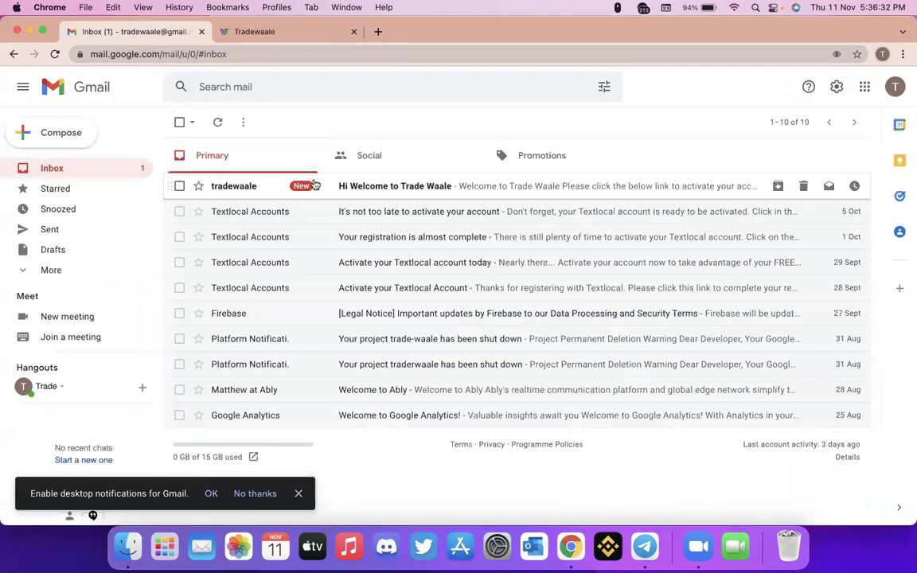
{"action": "left_click", "coordinate": [353, 188]}
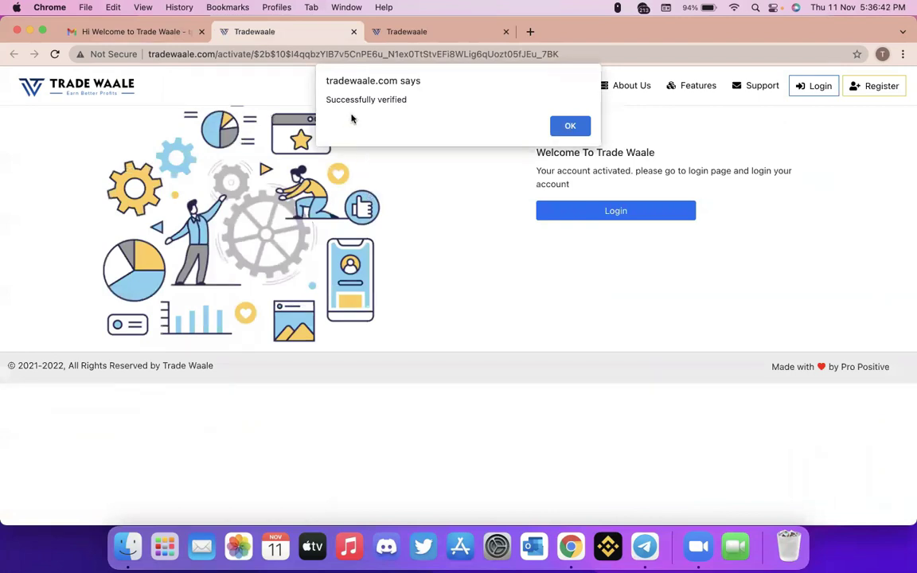
- Dismiss the verification notice and enter the account e-mail on the Trade Waale sign-in page
{"action": "left_click", "coordinate": [571, 126]}
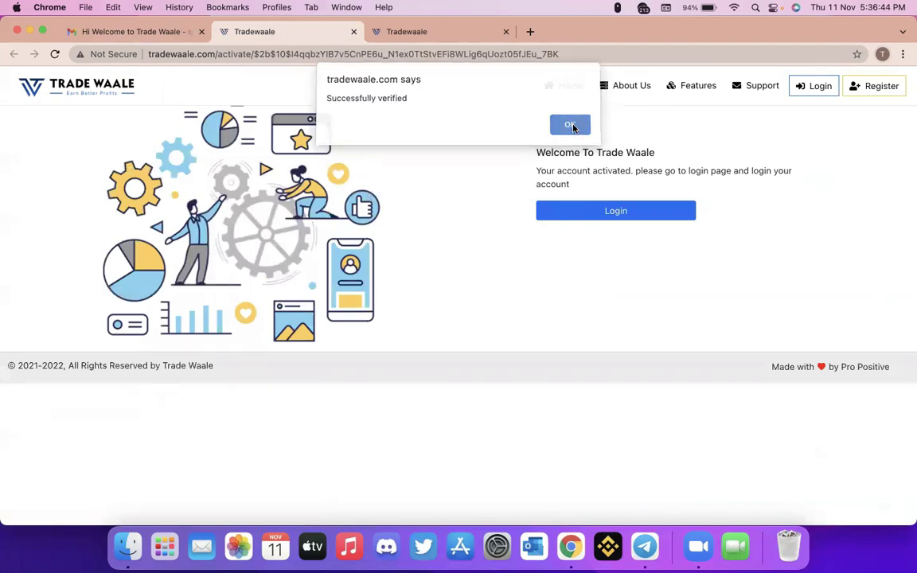
{"action": "left_click", "coordinate": [614, 211]}
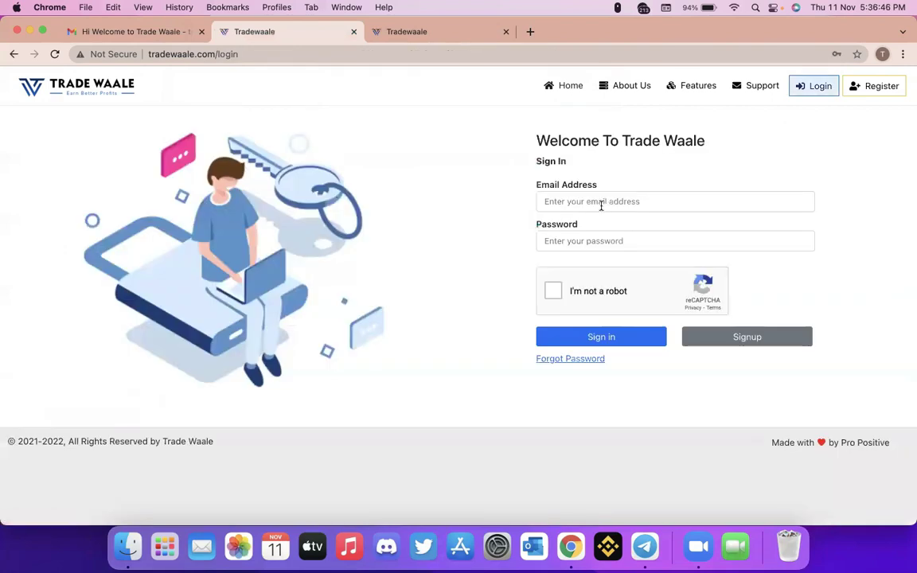
{"action": "left_click", "coordinate": [602, 204]}
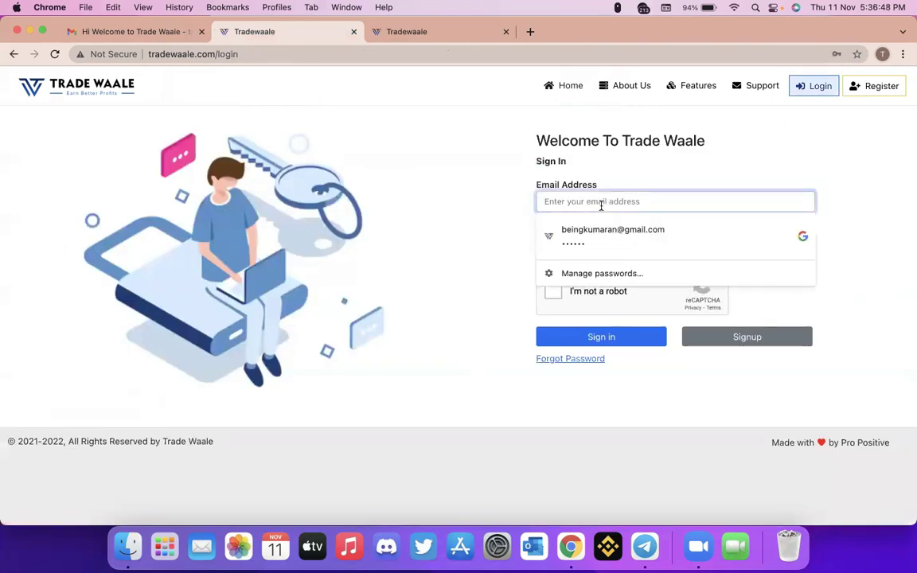
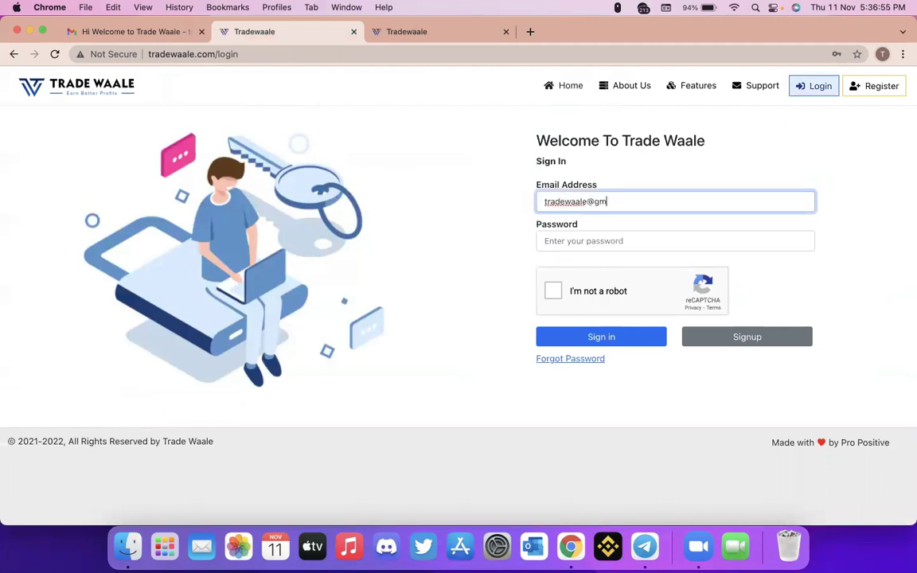
- Correct the e-mail ending from ',com' to '.com', enter the password, and pass the robot check
{"action": "key", "text": "Tab"}
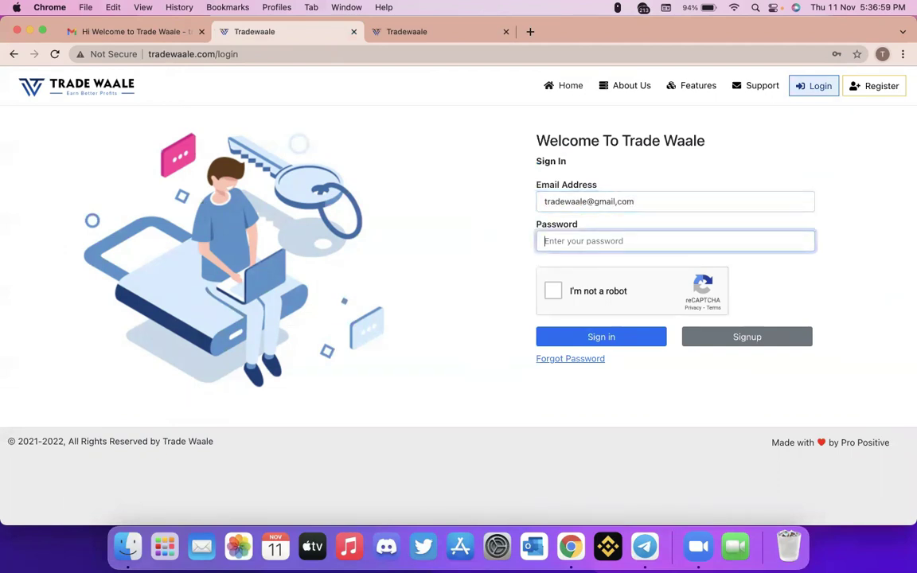
{"action": "left_click", "coordinate": [636, 194]}
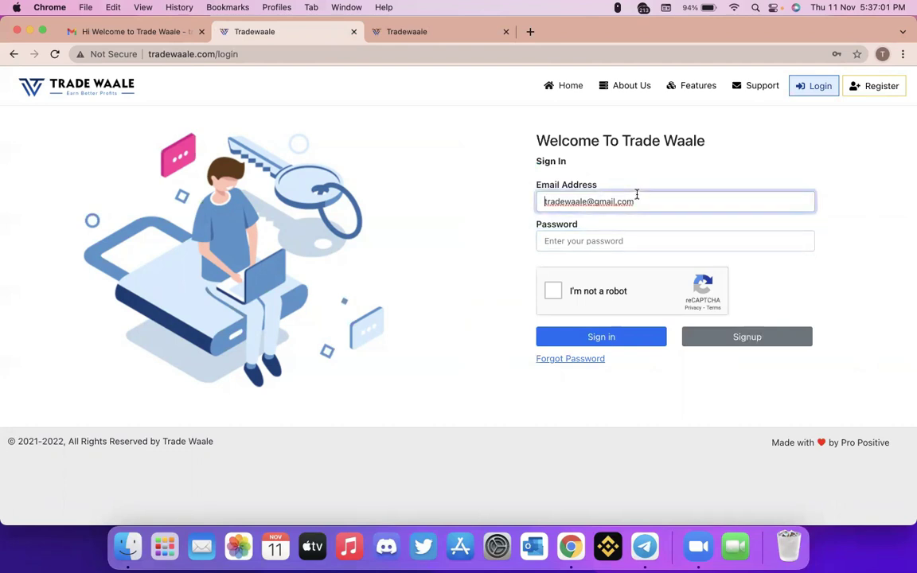
{"action": "key", "text": "BackSpace"}
{"action": "key", "text": "BackSpace"}
{"action": "key", "text": "BackSpace"}
{"action": "key", "text": "BackSpace"}
{"action": "type", "text": ".com"}
{"action": "key", "text": "Tab"}
{"action": "type", "text": "t"}
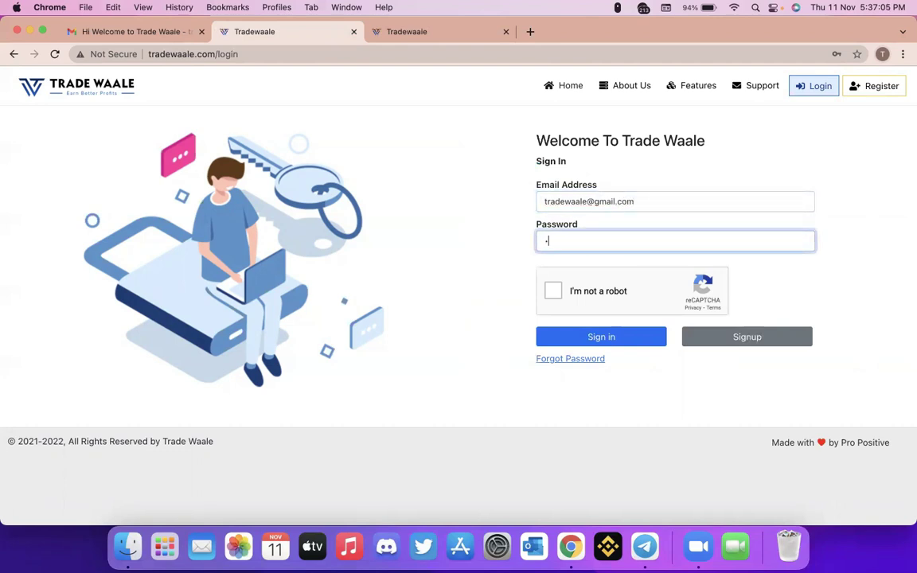
{"action": "type", "text": "*****"}
{"action": "left_click", "coordinate": [553, 291]}
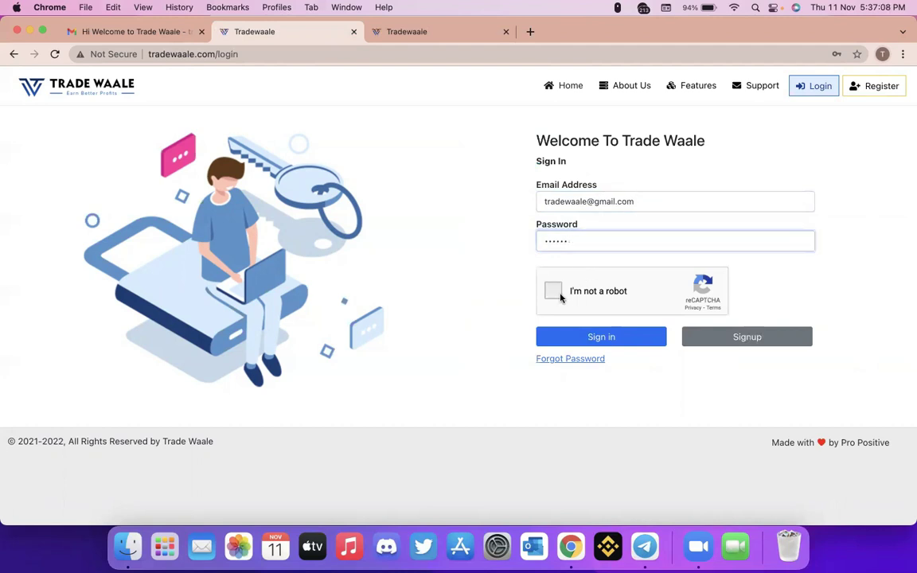
- Sign in to the new account and decline Chrome's offer to save the password
{"action": "left_click", "coordinate": [594, 338]}
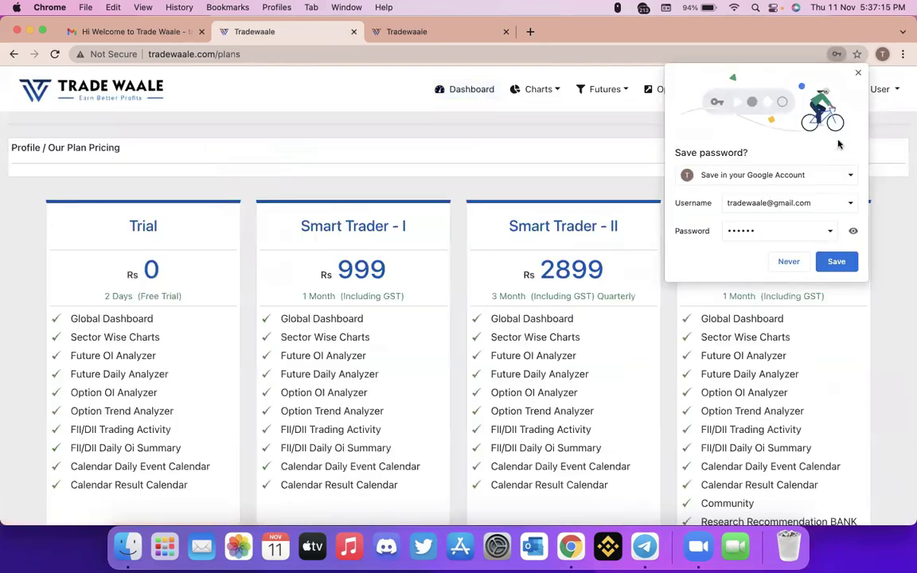
{"action": "left_click", "coordinate": [858, 72]}
{"action": "mouse_move", "coordinate": [835, 128]}
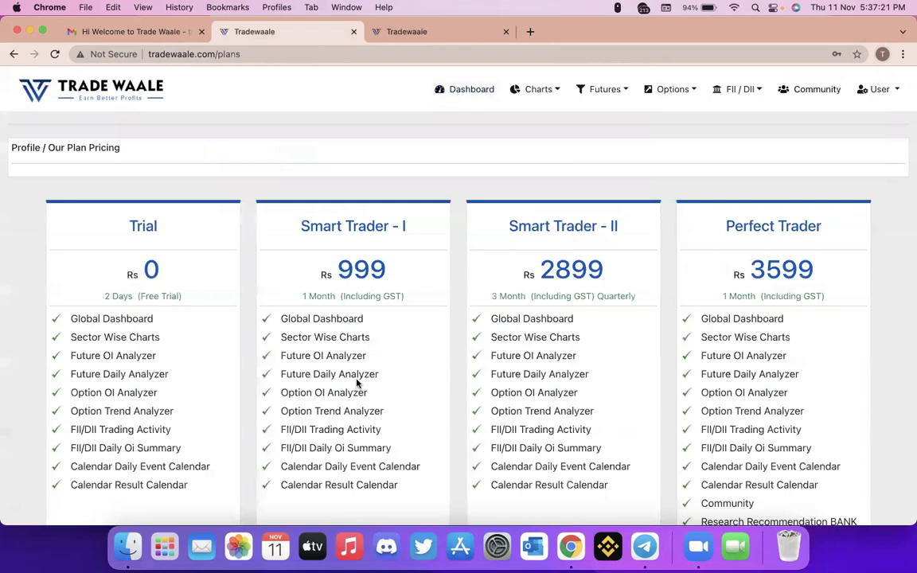
- Scroll through the plans: Trial Rs 0, Smart Trader I 999, Smart Trader II 2899, Perfect Trader 3599
{"action": "scroll", "coordinate": [357, 384], "scroll_direction": "down", "scroll_amount": 2}
{"action": "scroll", "coordinate": [357, 379], "scroll_direction": "down", "scroll_amount": 2}
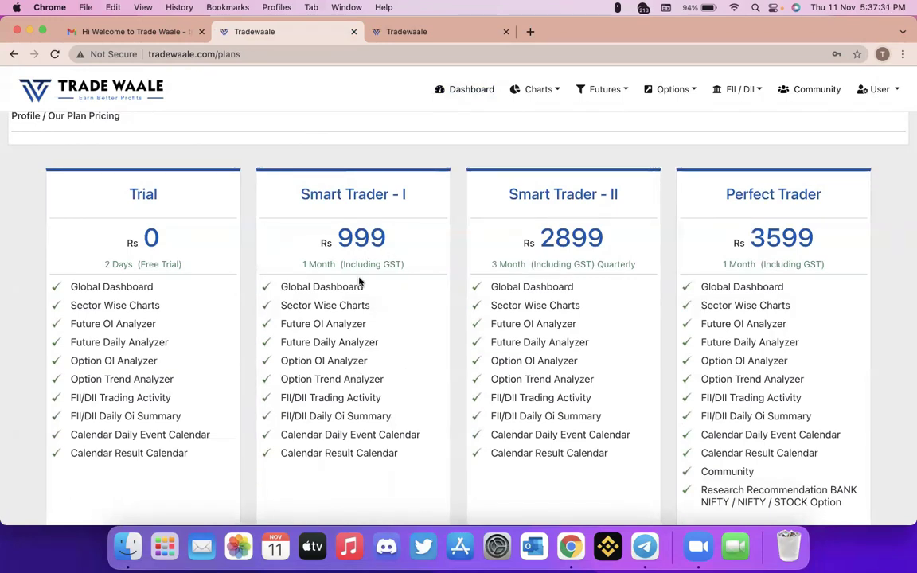
{"action": "scroll", "coordinate": [364, 296], "scroll_direction": "down", "scroll_amount": 1}
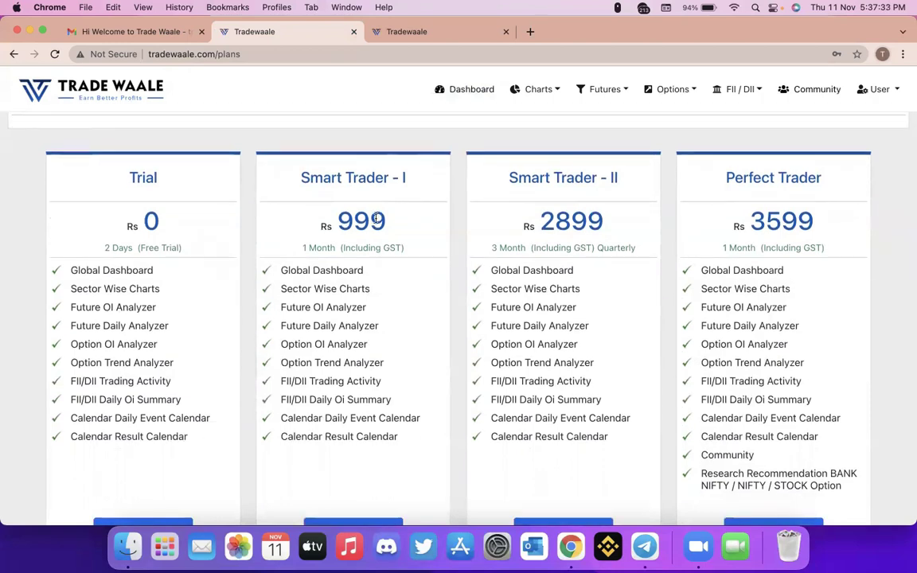
{"action": "scroll", "coordinate": [360, 406], "scroll_direction": "down", "scroll_amount": 3}
{"action": "scroll", "coordinate": [379, 341], "scroll_direction": "up", "scroll_amount": 5}
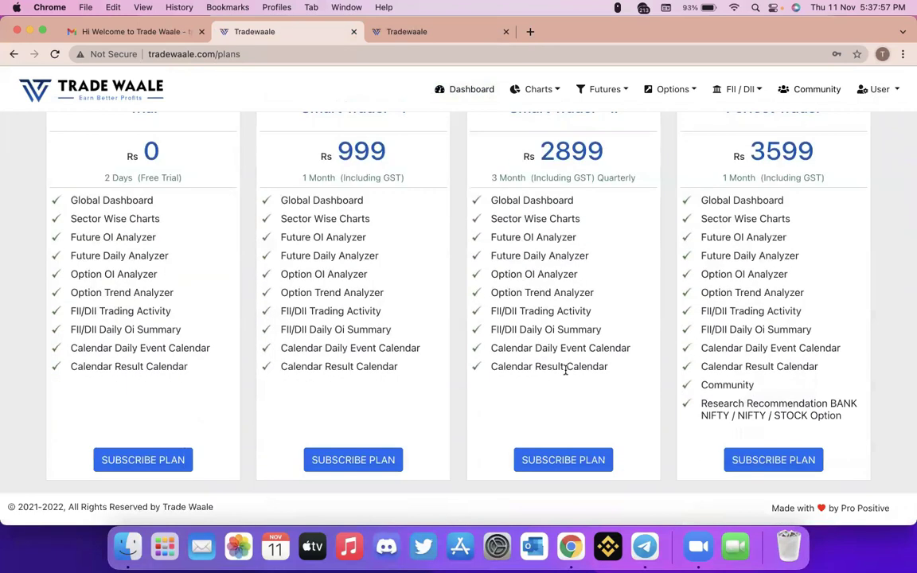
{"action": "scroll", "coordinate": [509, 350], "scroll_direction": "down", "scroll_amount": 3}
{"action": "scroll", "coordinate": [564, 341], "scroll_direction": "up", "scroll_amount": 3}
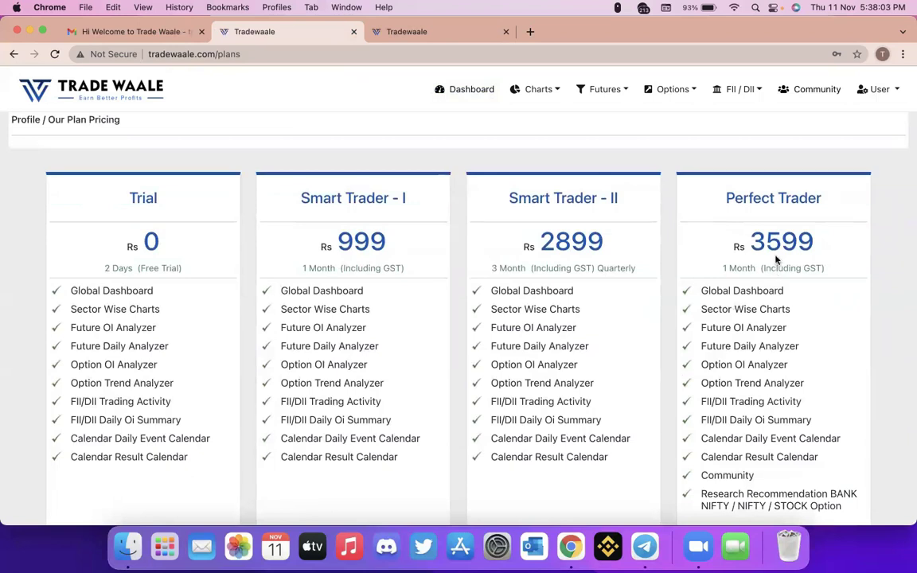
{"action": "scroll", "coordinate": [785, 361], "scroll_direction": "down", "scroll_amount": 1}
{"action": "scroll", "coordinate": [785, 361], "scroll_direction": "down", "scroll_amount": 4}
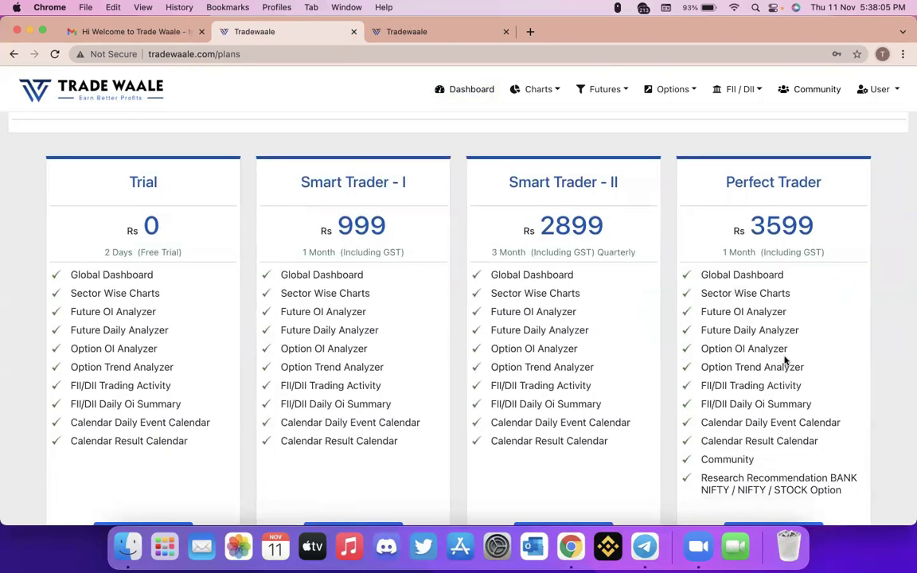
{"action": "scroll", "coordinate": [770, 385], "scroll_direction": "up", "scroll_amount": 2}
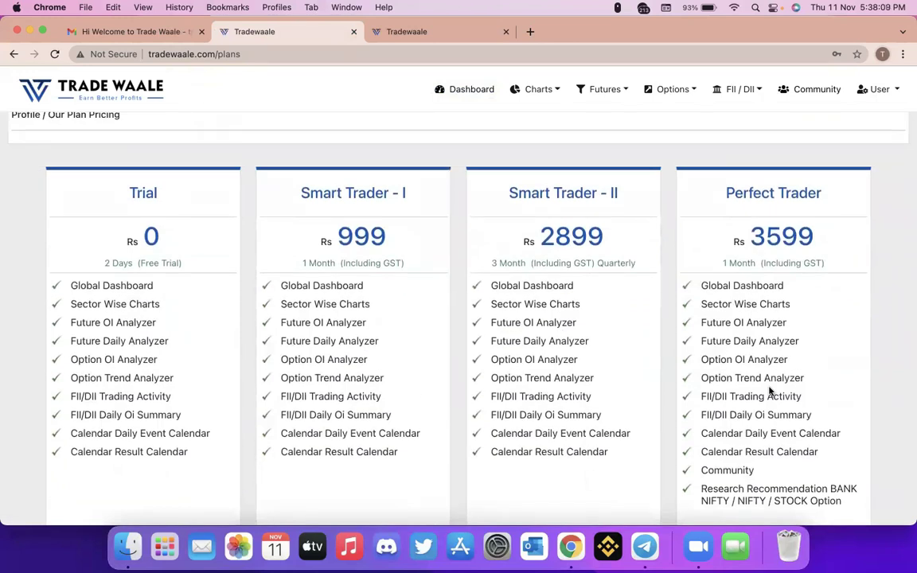
{"action": "scroll", "coordinate": [770, 390], "scroll_direction": "down", "scroll_amount": 3}
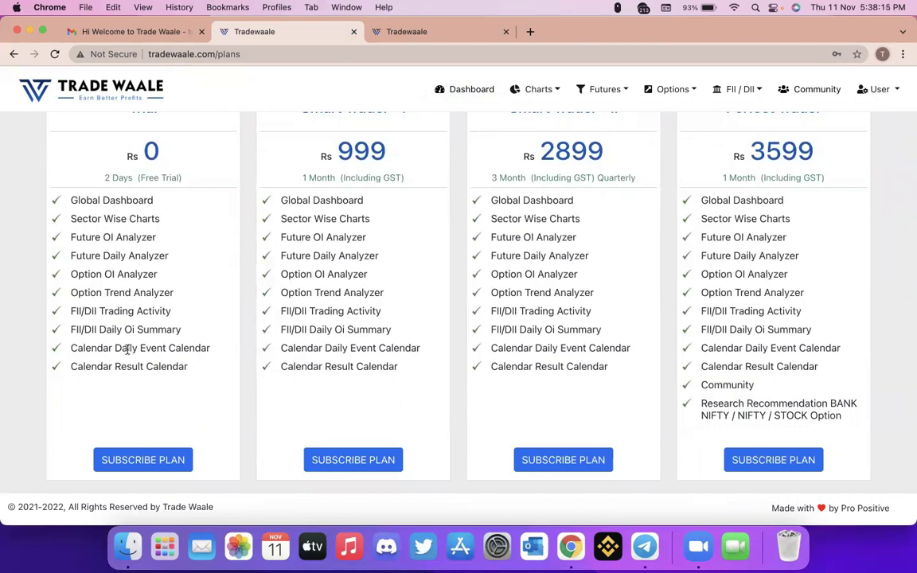
- Subscribe to the free Trial plan, then confirm Plan History shows it from 11-11-2021 to 13-11-2021
{"action": "left_click", "coordinate": [148, 463]}
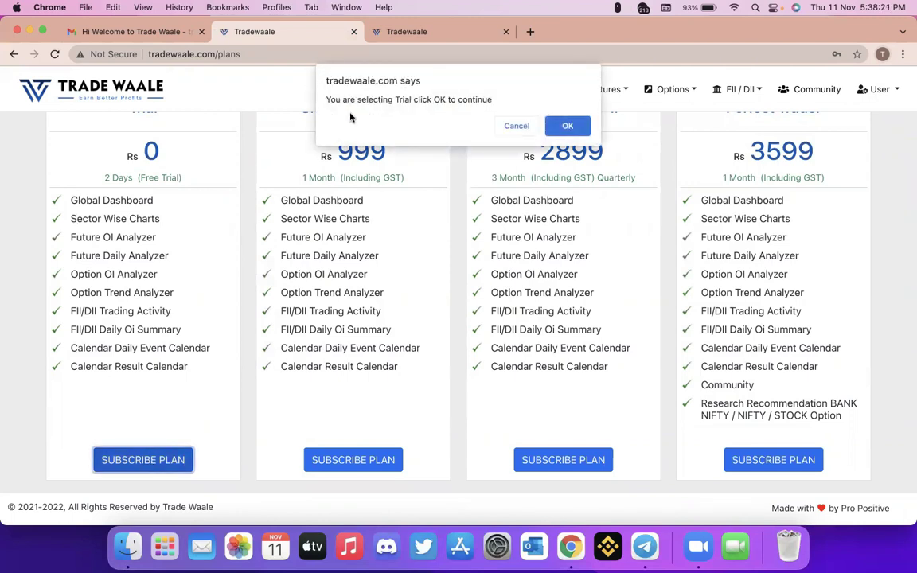
{"action": "left_click", "coordinate": [562, 126]}
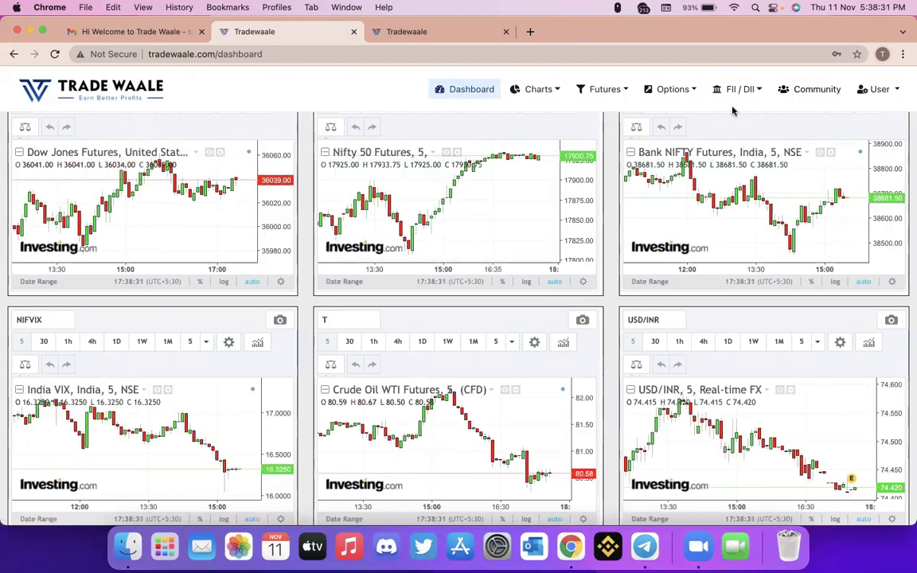
{"action": "left_click", "coordinate": [880, 89]}
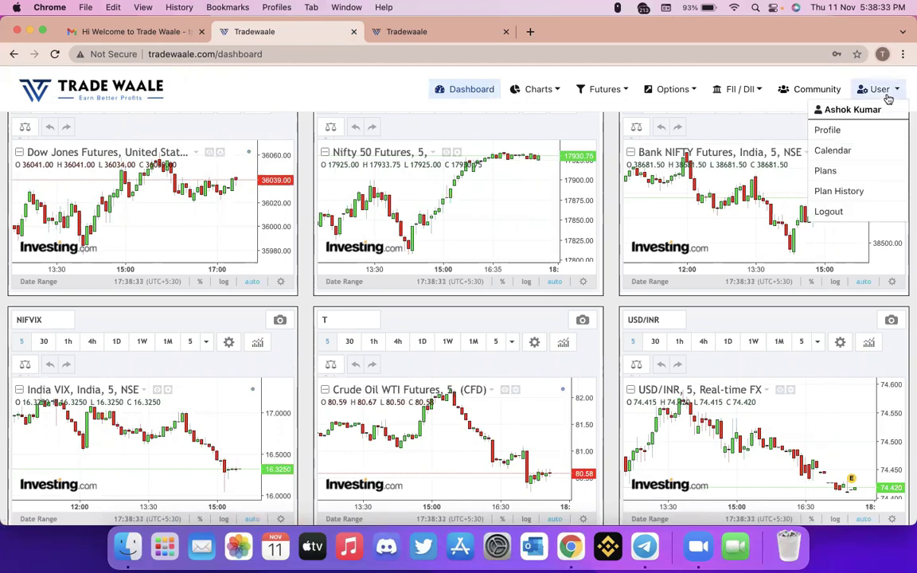
{"action": "left_click", "coordinate": [850, 177]}
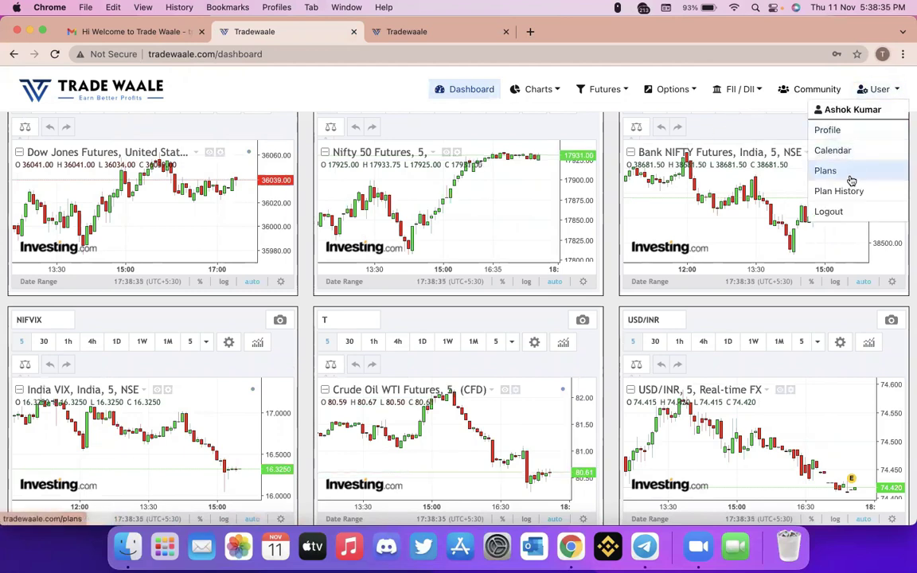
{"action": "left_click", "coordinate": [880, 89]}
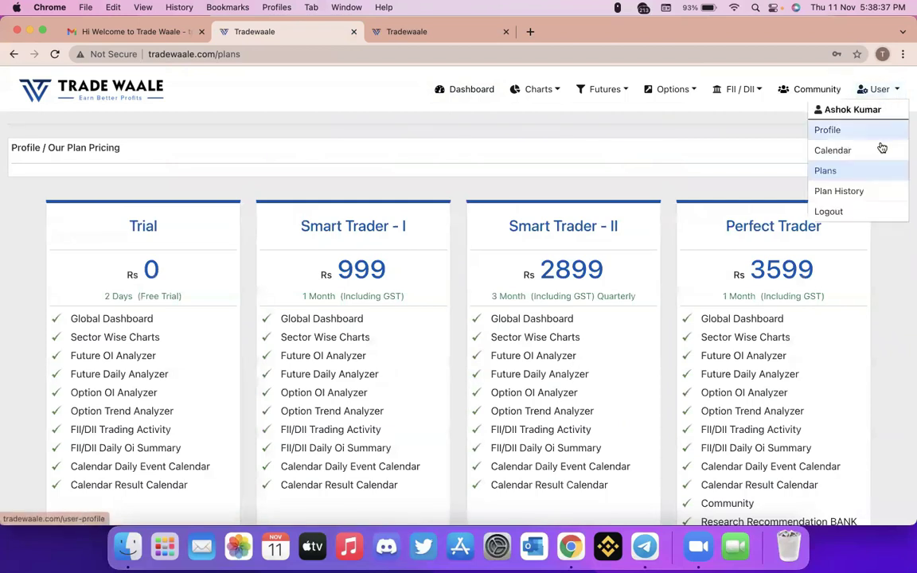
{"action": "left_click", "coordinate": [866, 188]}
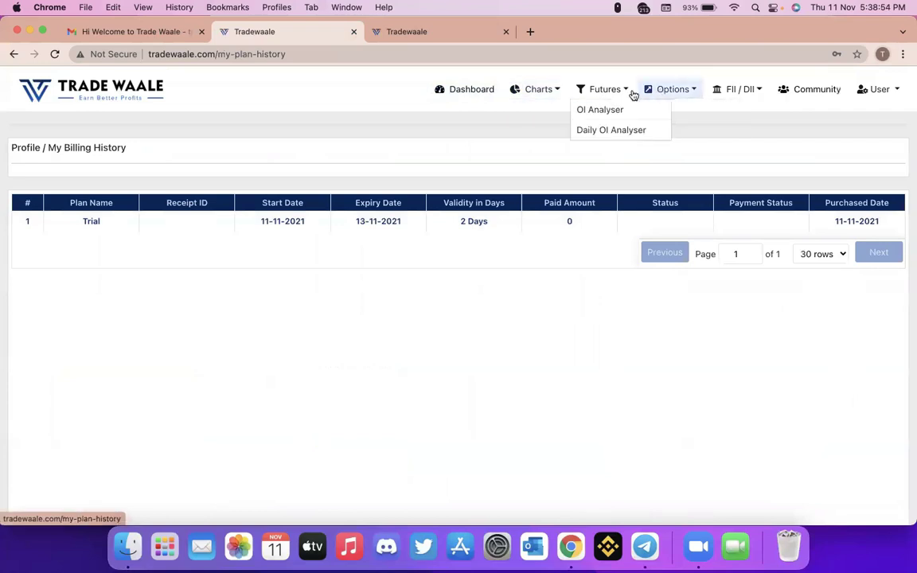
- Go through Futures > OI Analyser to the FII/DII Trading Activity page for November
{"action": "left_click", "coordinate": [629, 103]}
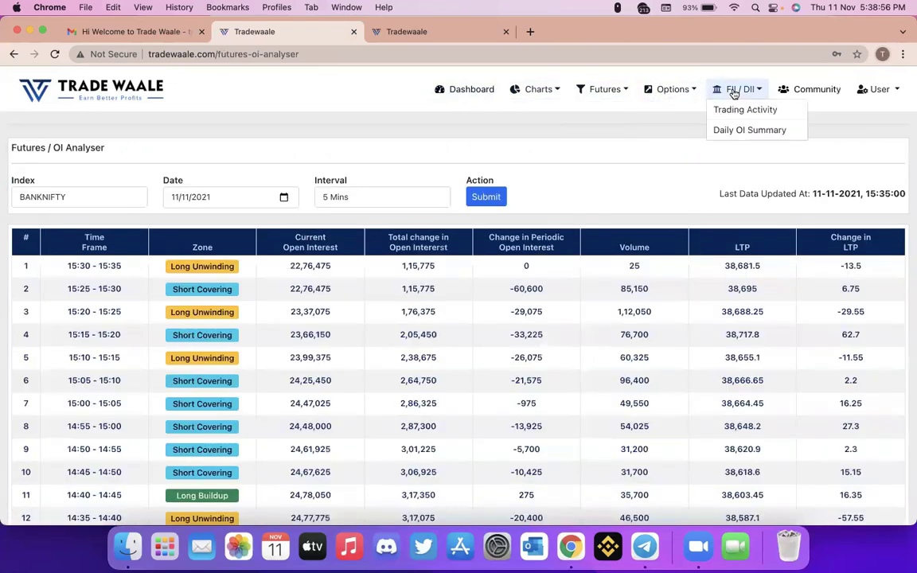
{"action": "left_click", "coordinate": [735, 109]}
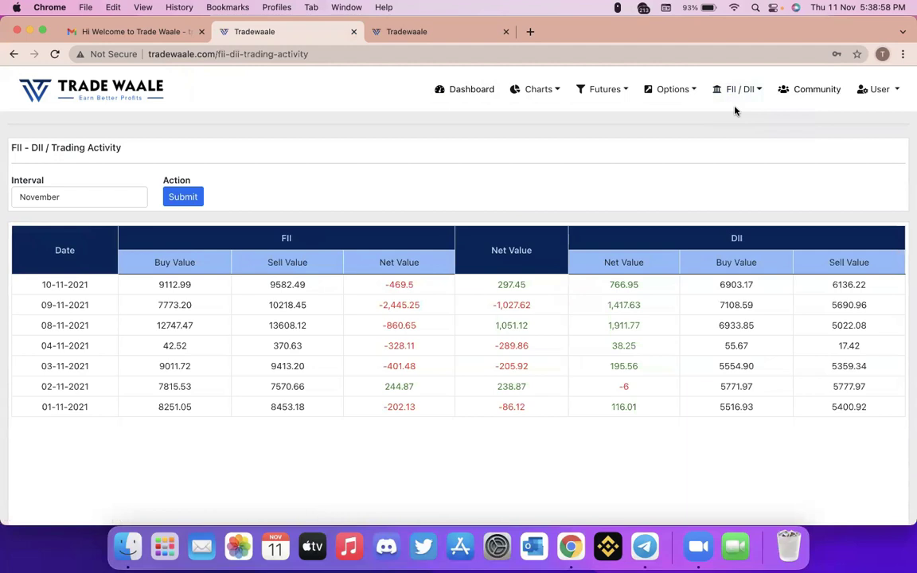